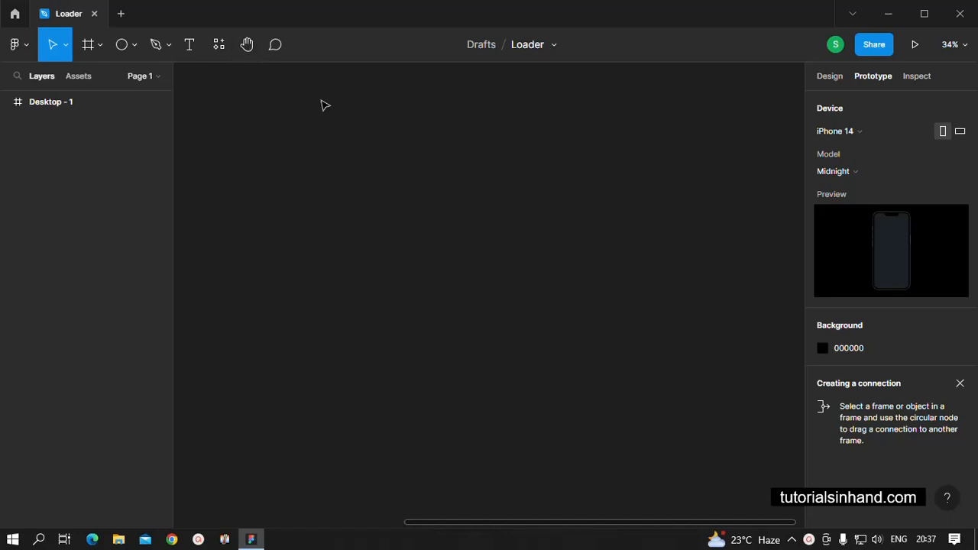
Draw an ellipse of about 67 × 70 on the empty canvas.
left_click(136, 44)
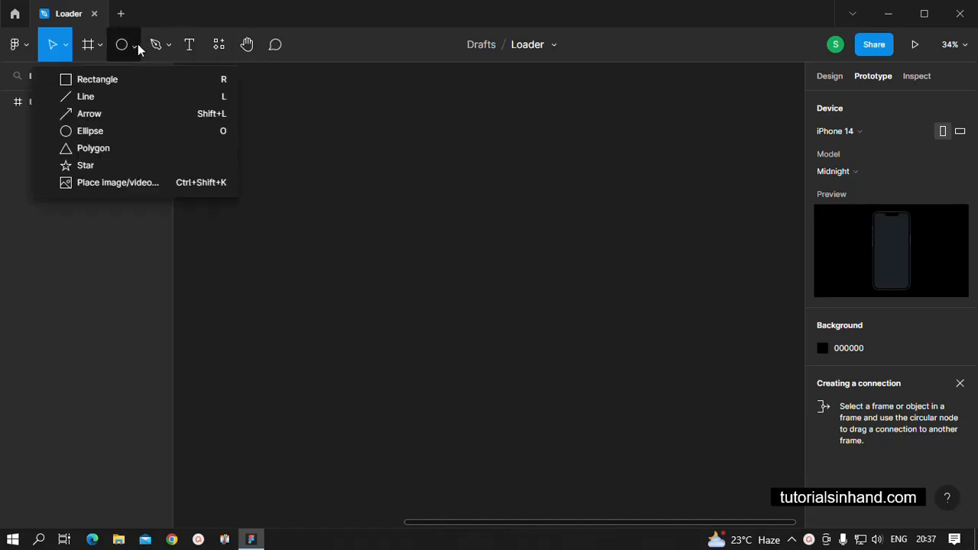
left_click(104, 131)
left_click_drag(190, 76, 206, 95)
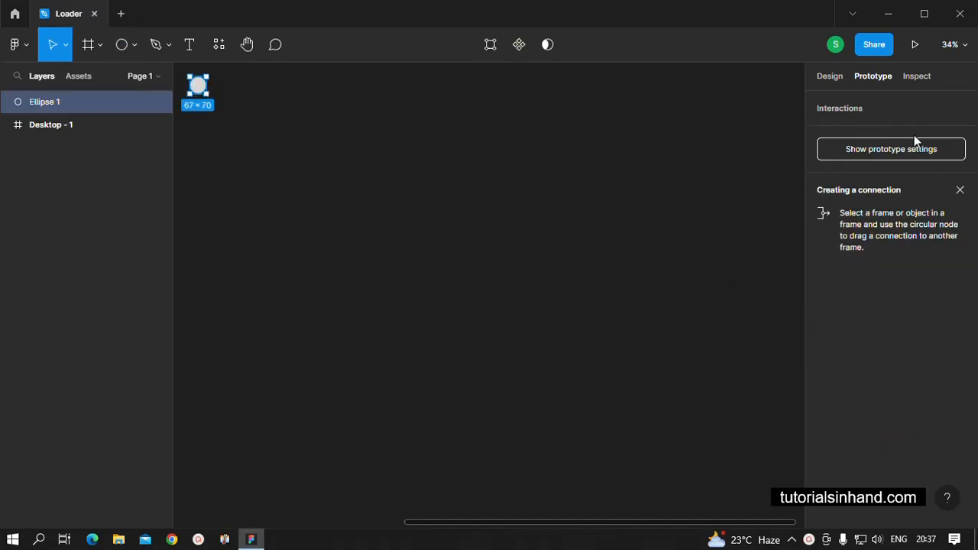
Set the ellipse's width and height to 50 each.
left_click(830, 76)
left_click(857, 159)
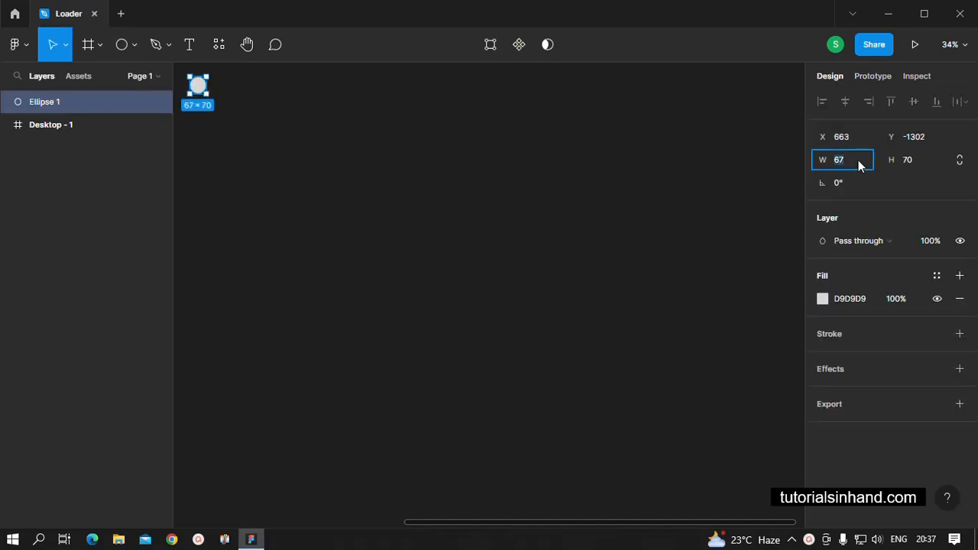
type("50")
left_click(907, 159)
type("50")
left_click(593, 242)
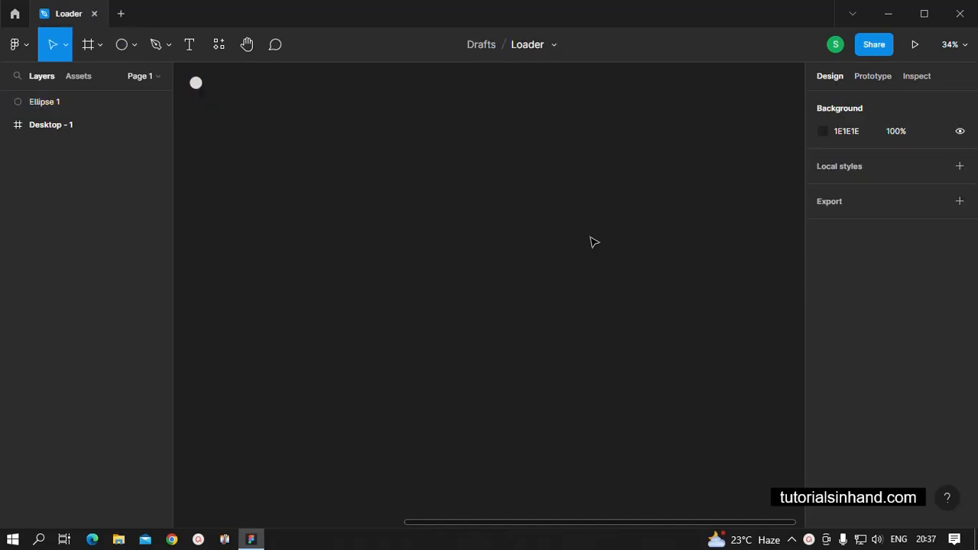
Change the circle's fill to a linear gradient and set its first colour stop to dark blue 1507B4.
left_click(196, 83)
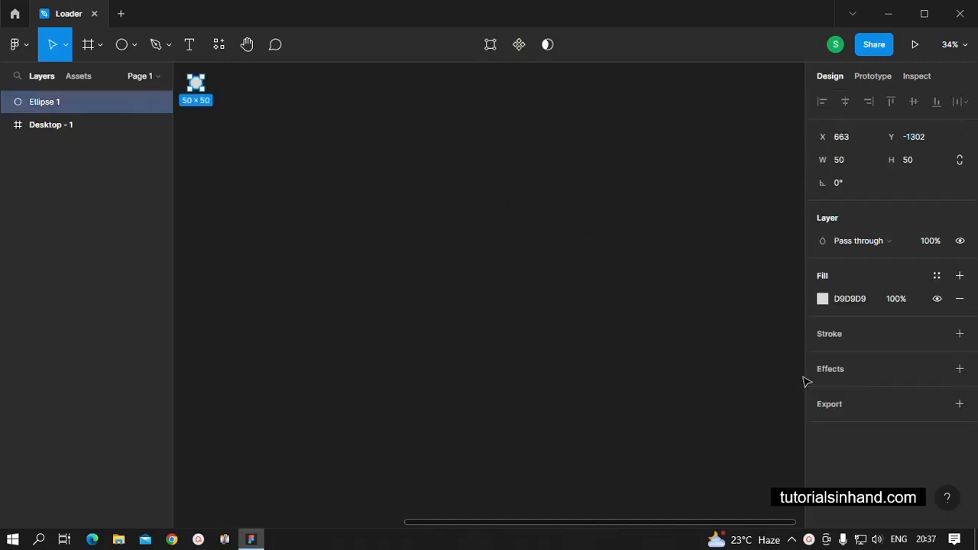
left_click(822, 298)
left_click(658, 157)
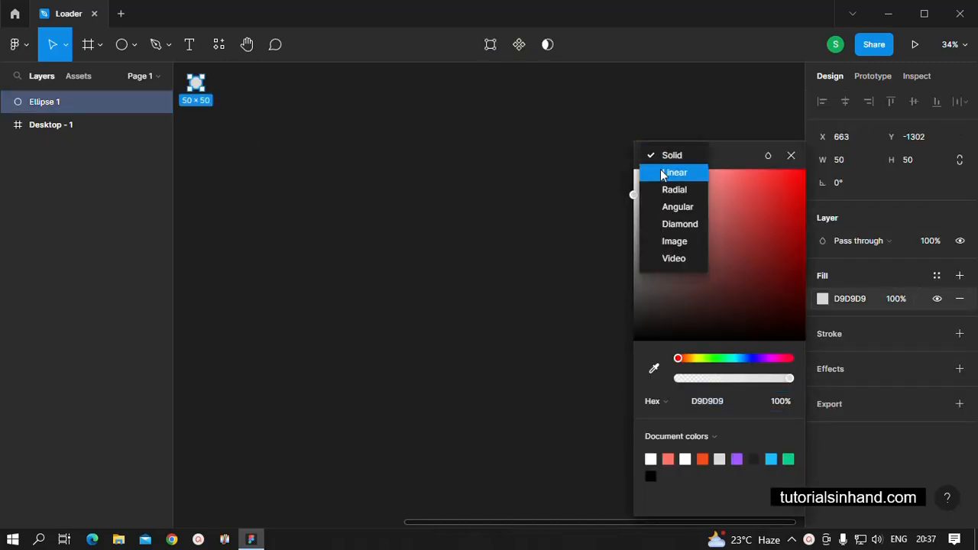
left_click(663, 174)
left_click(650, 136)
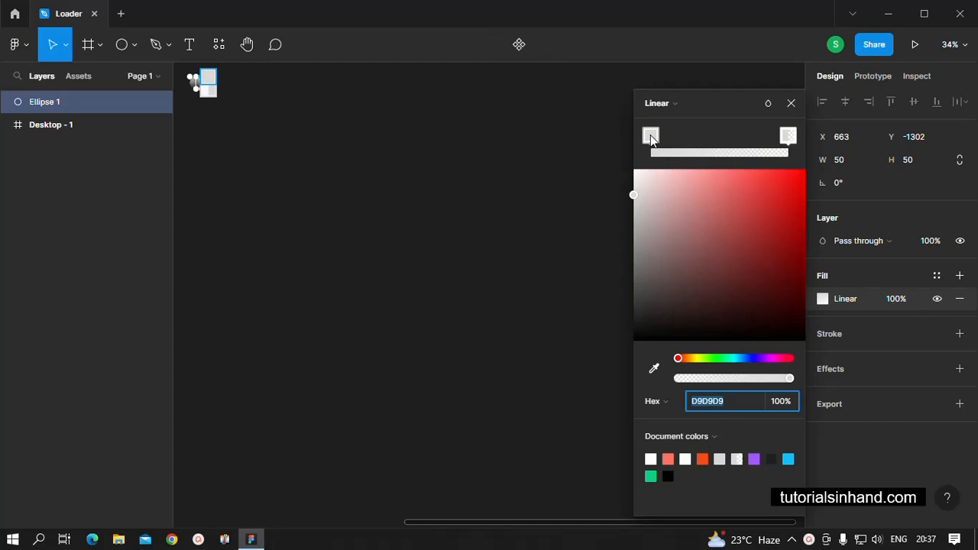
left_click(754, 358)
left_click(772, 201)
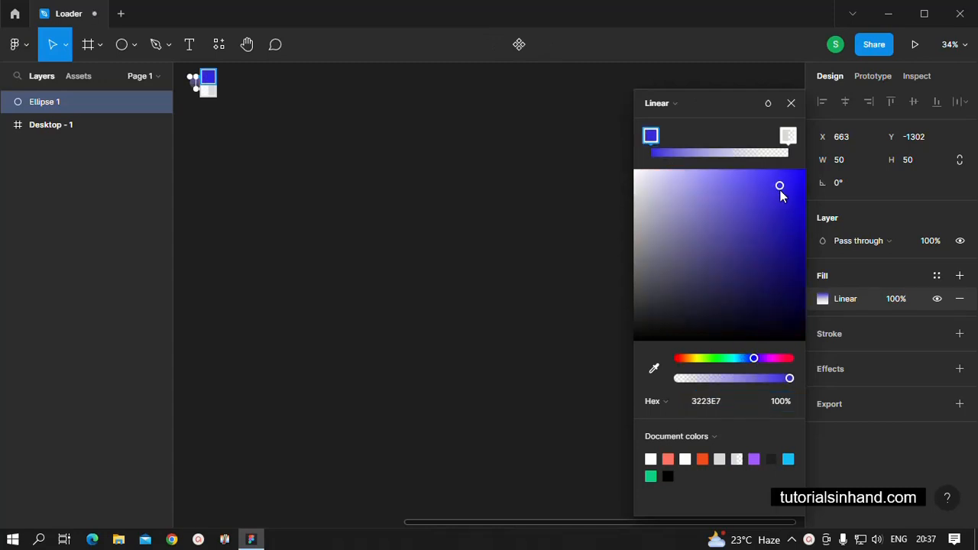
left_click_drag(780, 190, 799, 226)
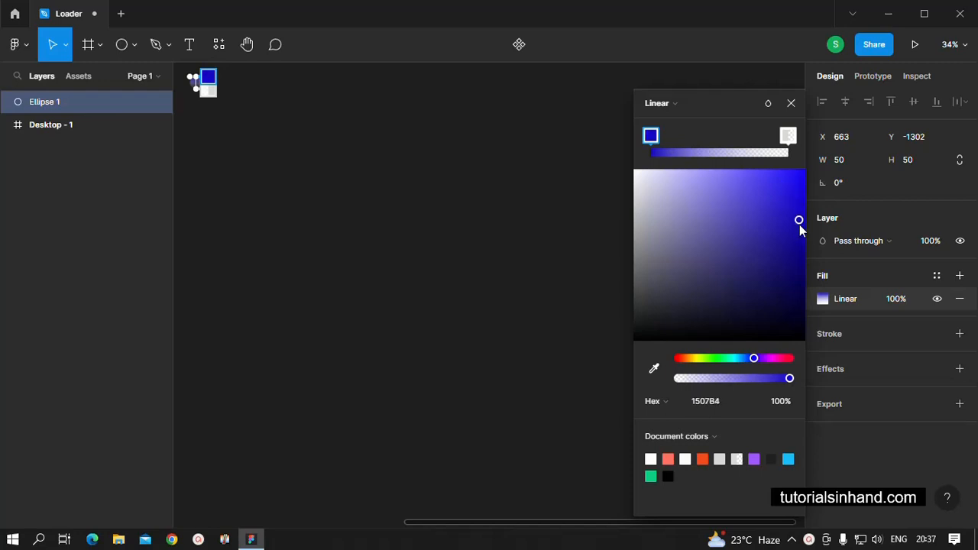
Set the gradient's second colour stop to opaque light purple A87EDD and close the colour picker.
left_click(789, 137)
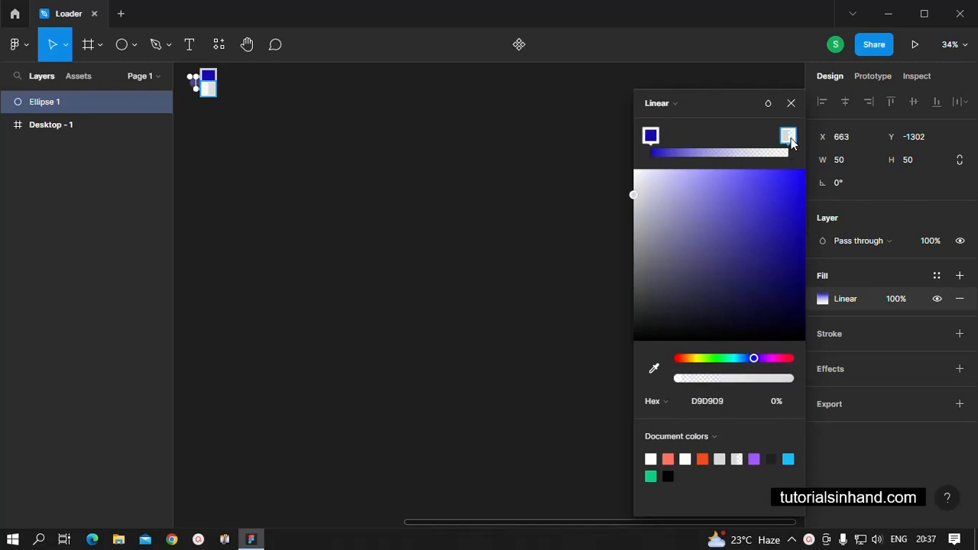
left_click(753, 459)
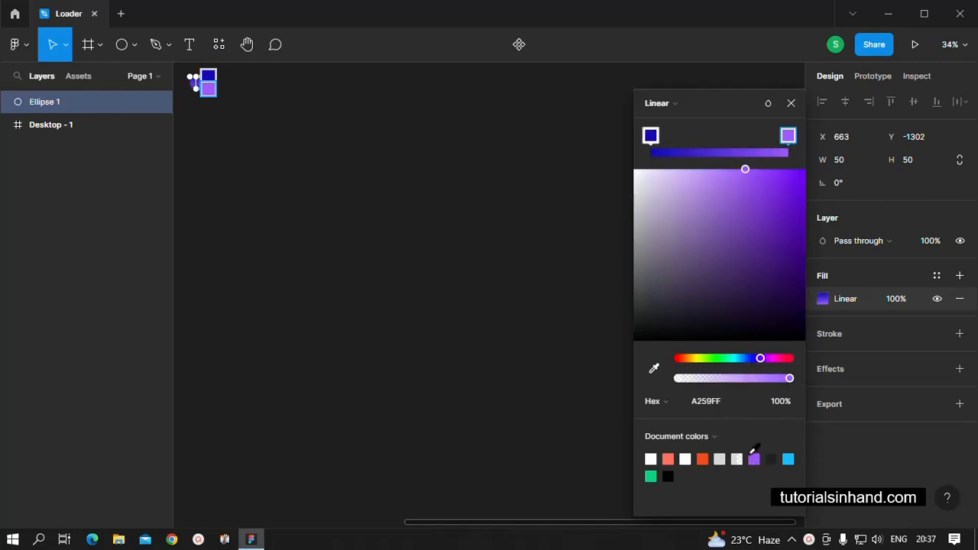
left_click(722, 249)
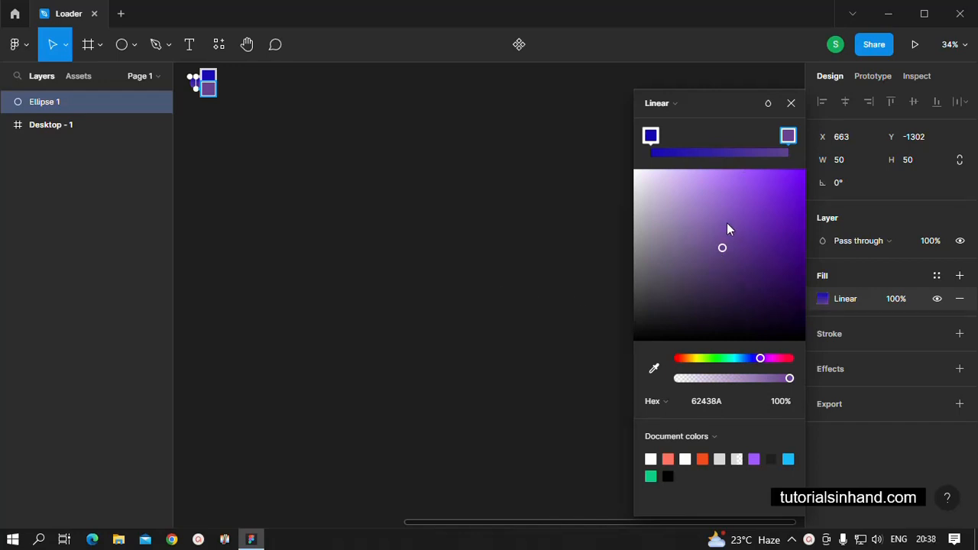
left_click_drag(727, 227, 707, 192)
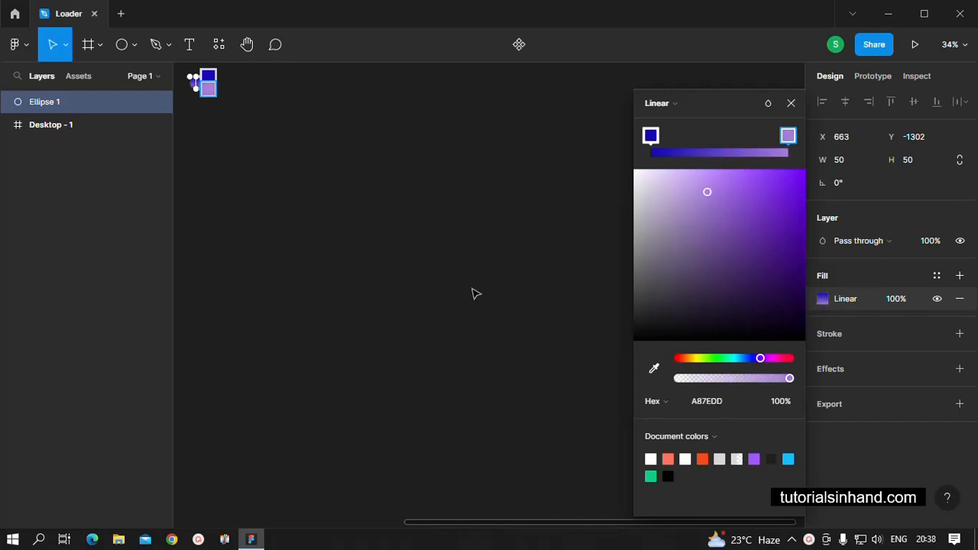
left_click(789, 103)
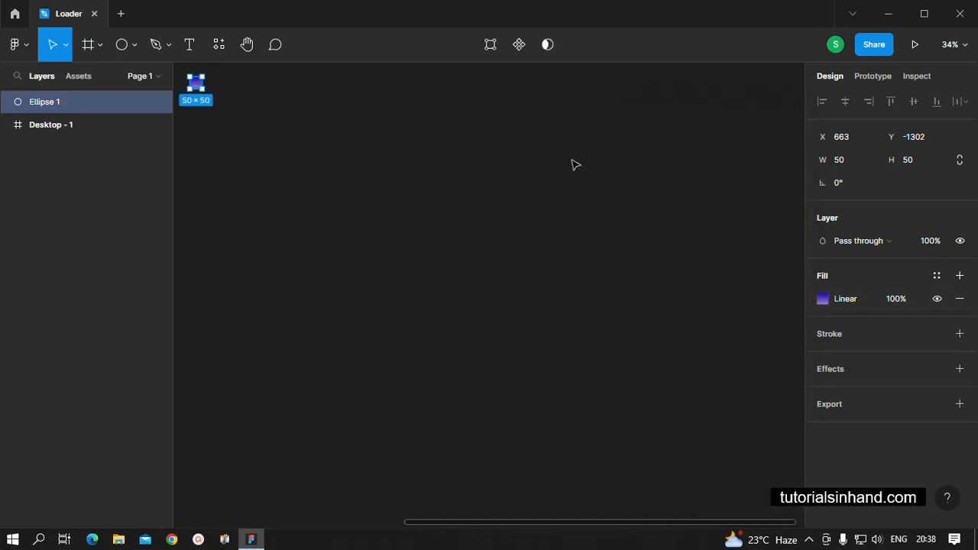
Turn the gradient-filled circle into a component.
left_click(303, 198)
left_click(196, 84)
left_click(518, 45)
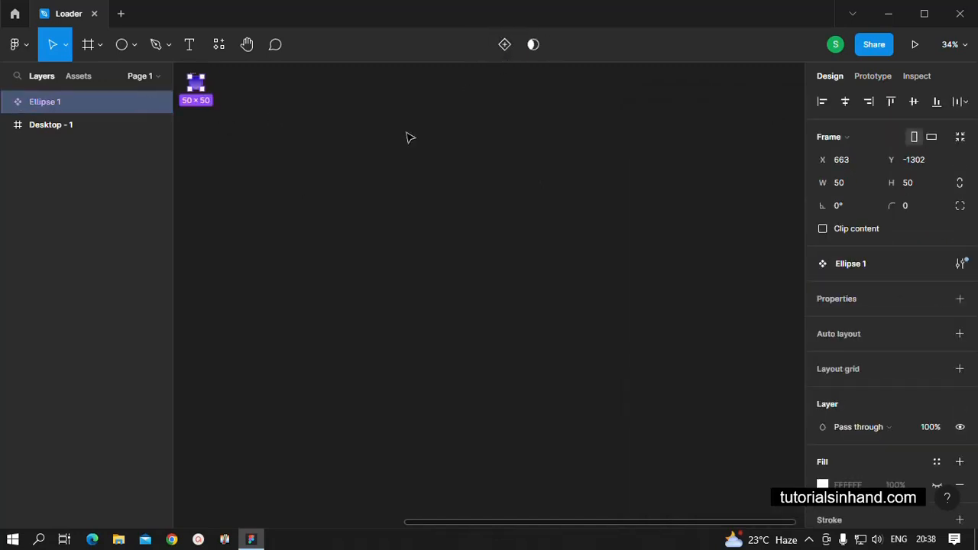
left_click(338, 247)
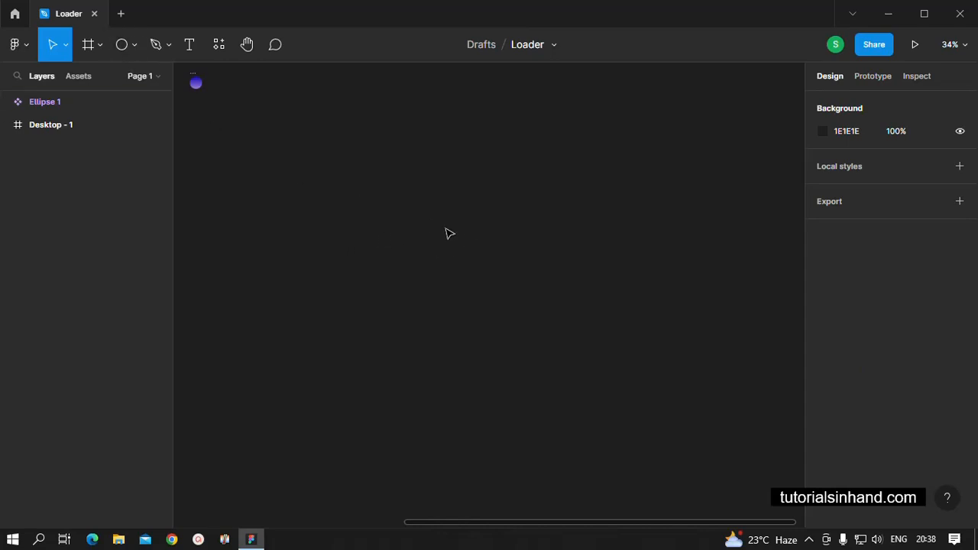
Add an iPhone 14 frame and move it below the circle component, to about X 663, Y -1013.
left_click(101, 51)
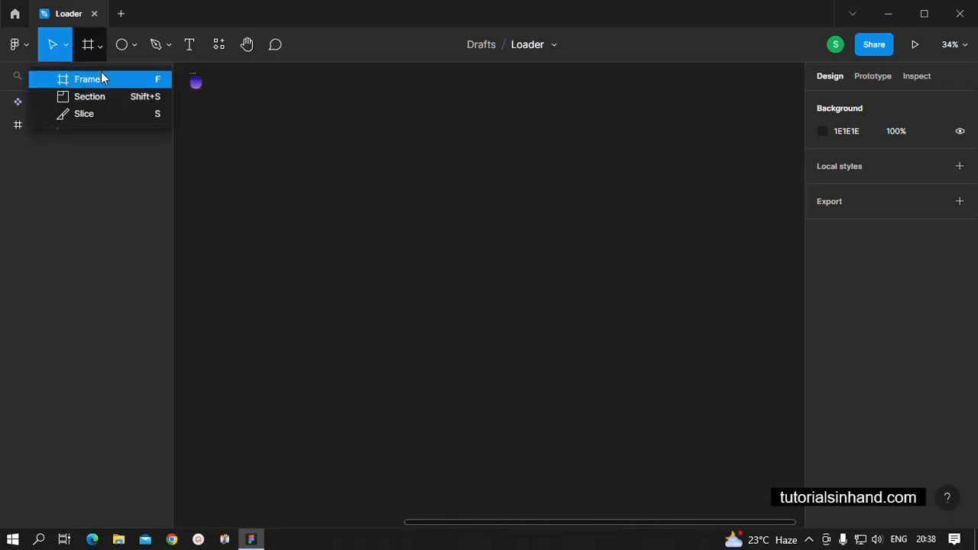
left_click(101, 75)
left_click(840, 148)
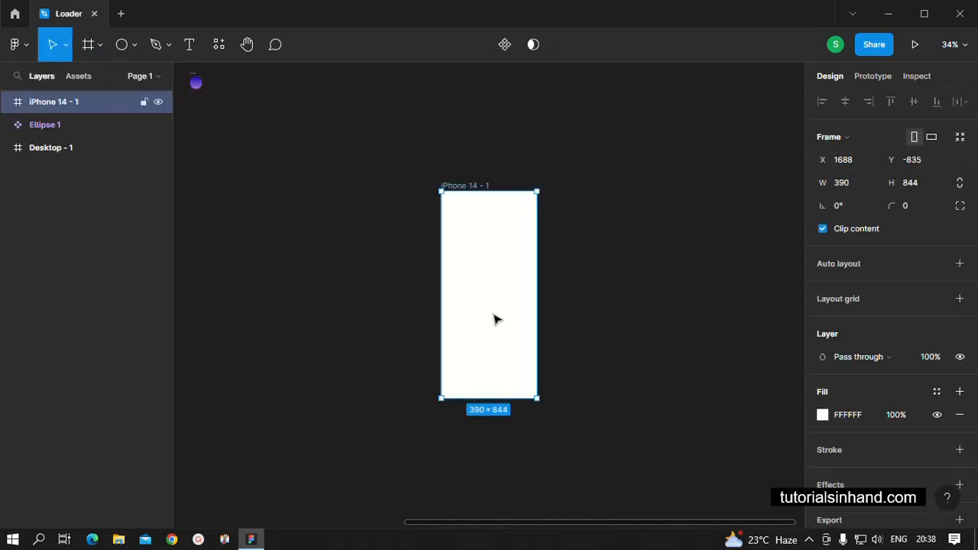
left_click_drag(493, 319, 250, 271)
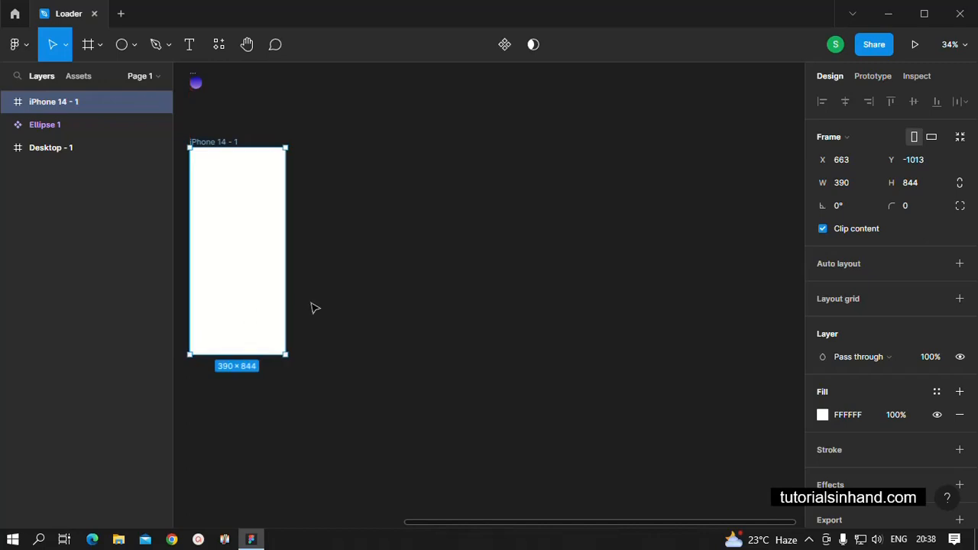
Duplicate the iPhone 14 frame four times to make a row of five frames.
key("ctrl+d")
key("ctrl+d")
key("ctrl+d")
key("ctrl+d")
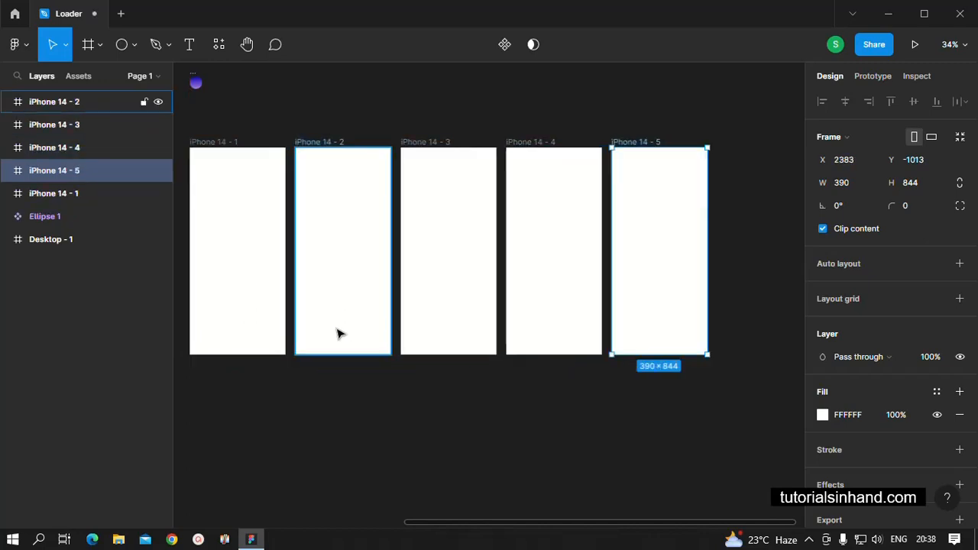
left_click(426, 424)
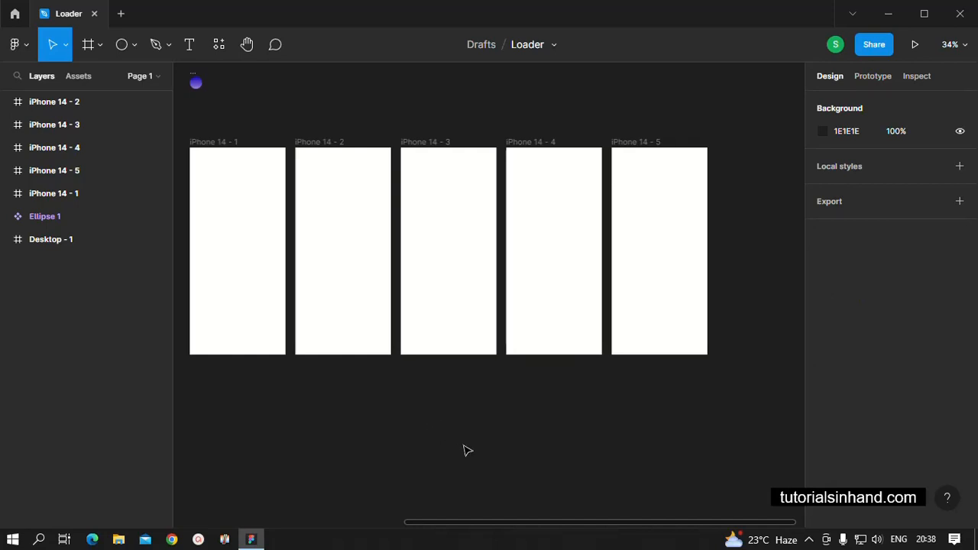
Place an instance of the Ellipse 1 component at the centre of each of the five iPhone 14 frames.
left_click(81, 76)
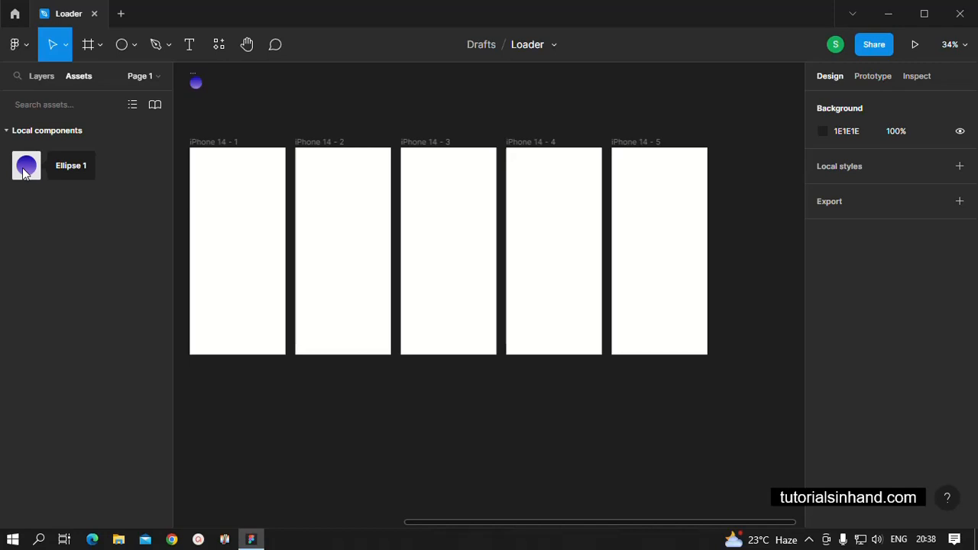
left_click_drag(23, 173, 237, 250)
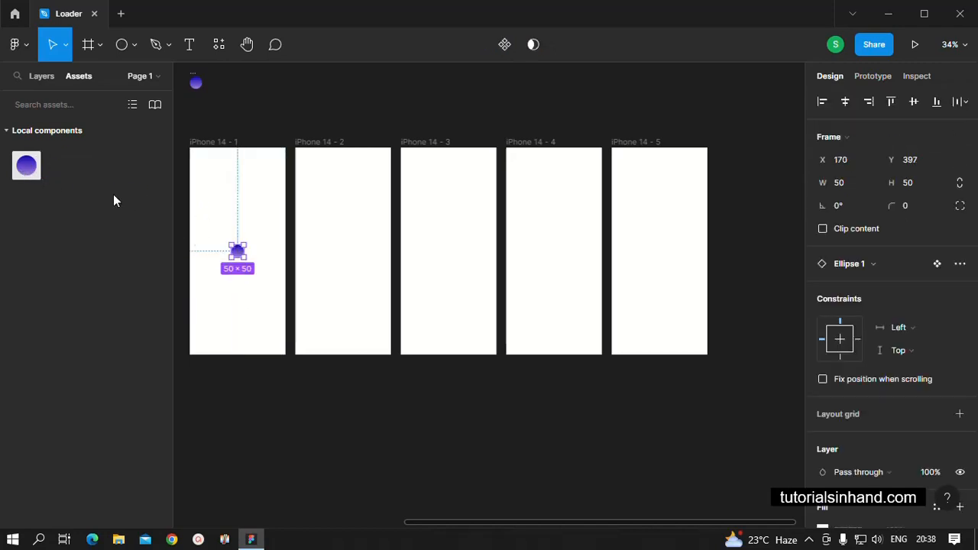
left_click_drag(30, 170, 343, 254)
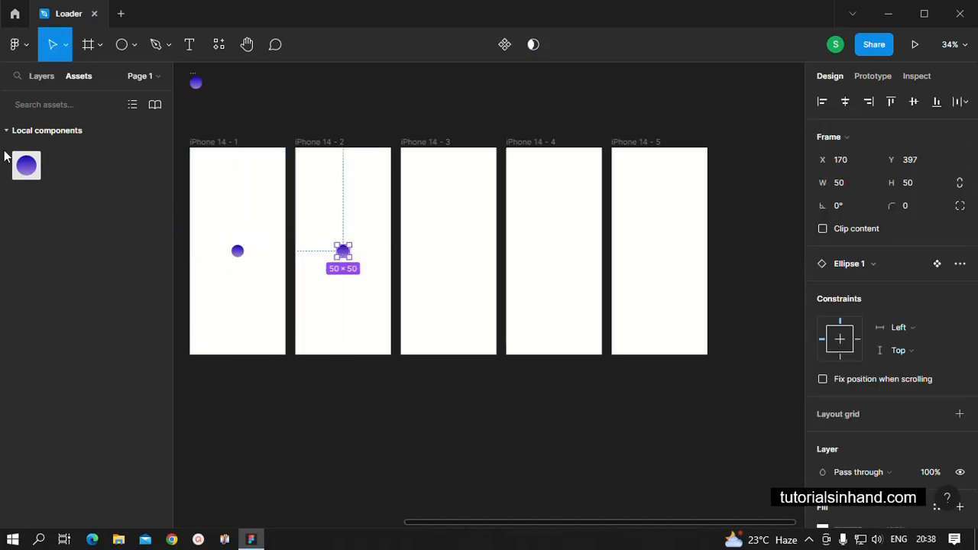
left_click_drag(23, 172, 556, 262)
left_click(446, 286)
left_click(558, 294)
left_click(540, 289)
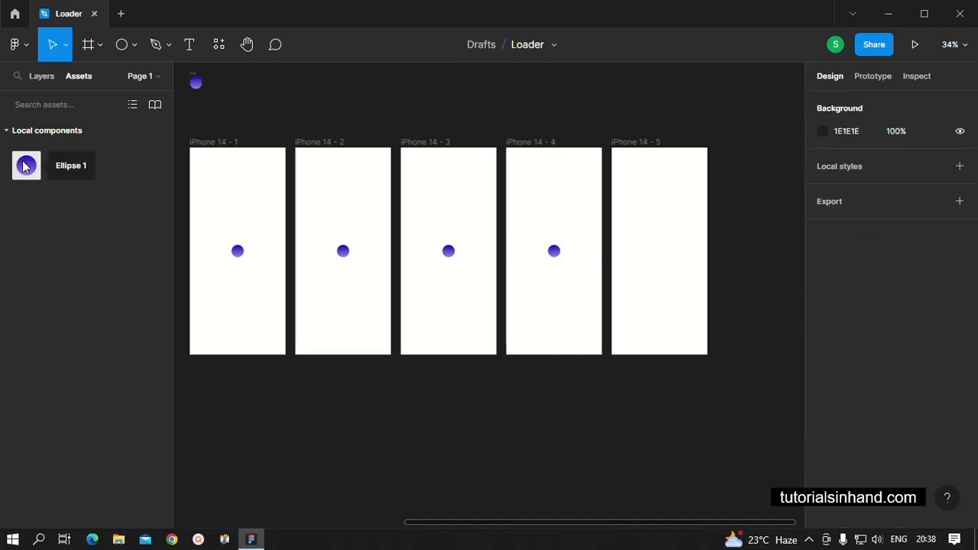
left_click_drag(23, 167, 664, 253)
left_click(653, 304)
left_click(643, 261)
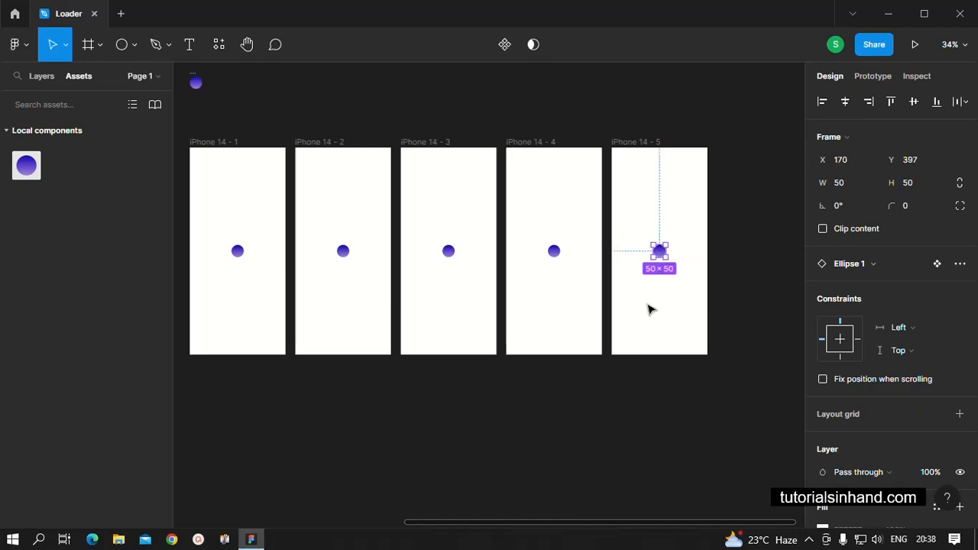
left_click(585, 393)
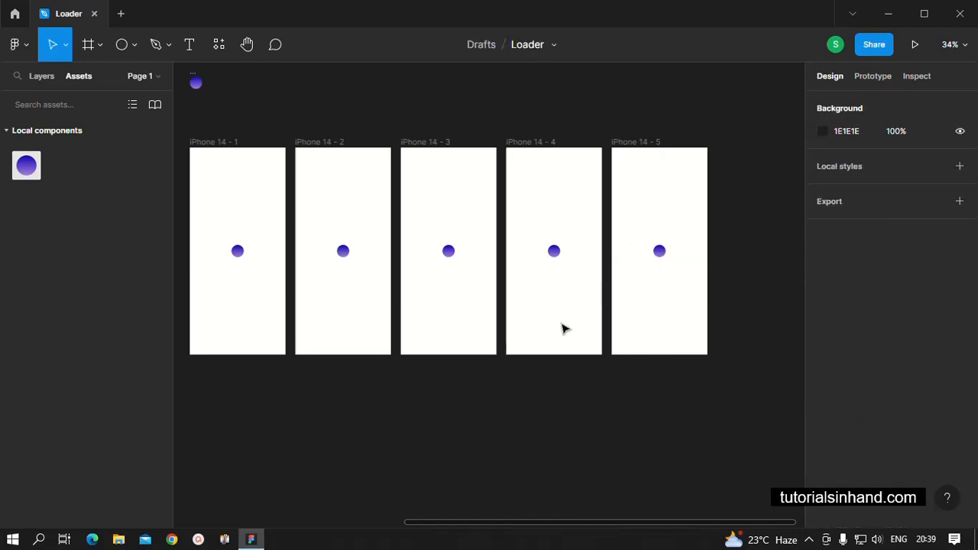
Move the circle in the iPhone 14 - 1 frame straight up to the frame's top edge.
left_click(238, 253)
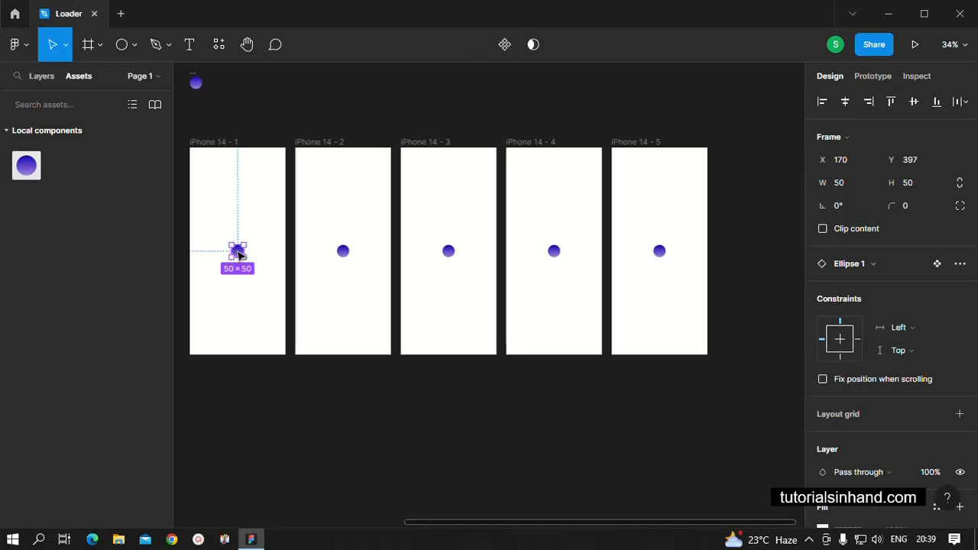
left_click_drag(238, 253, 239, 156)
left_click(317, 386)
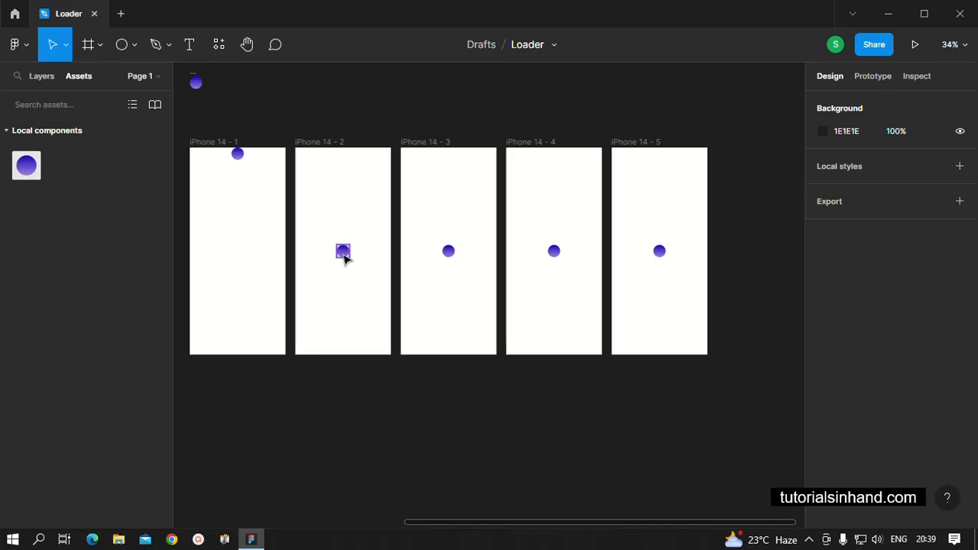
Use the Scale tool to enlarge the iPhone 14 - 3 circle to about 164 × 164, centred in its frame.
left_click(65, 44)
left_click(65, 98)
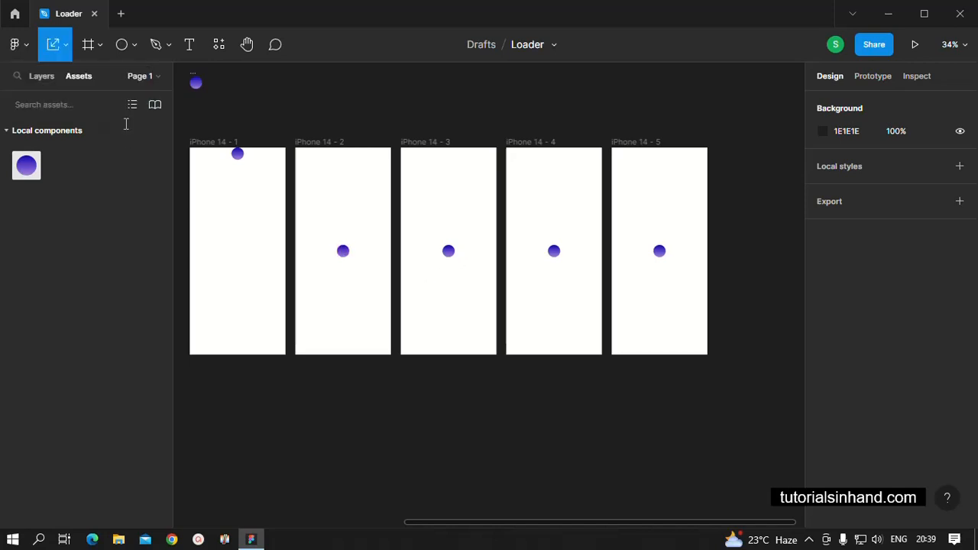
left_click(449, 249)
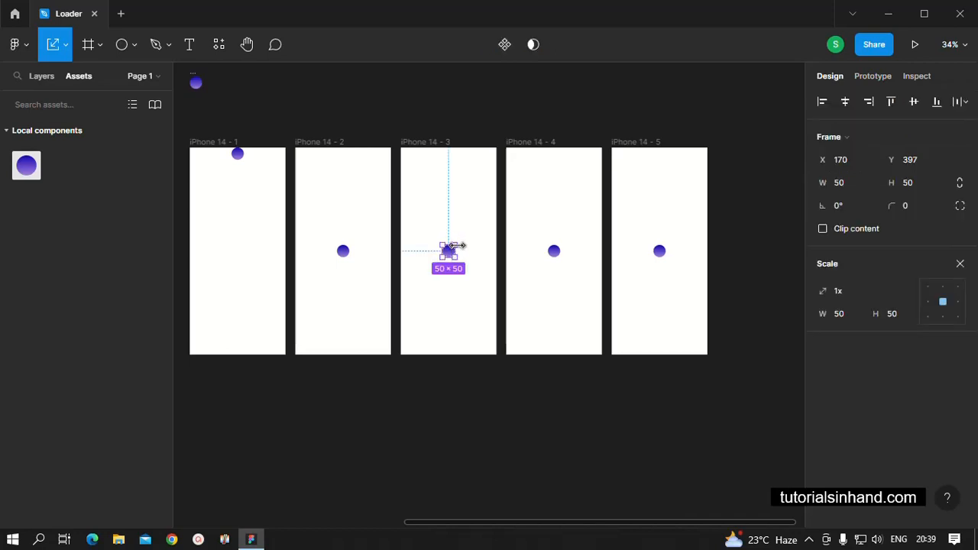
mouse_move(456, 244)
left_mouse_down()
mouse_move(468, 218)
mouse_move(449, 250)
left_mouse_up()
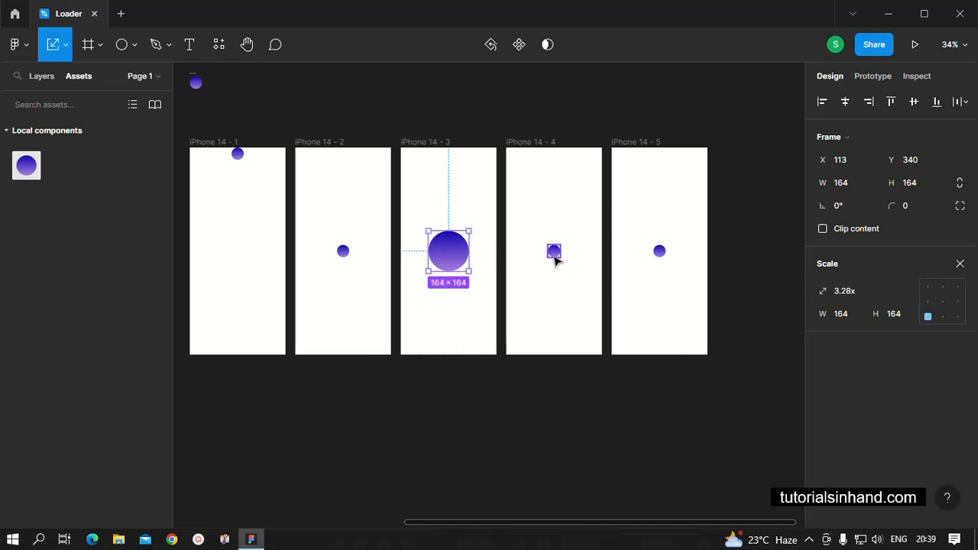
Scale the iPhone 14 - 4 circle up to nearly the frame's width and recentre it in the frame.
left_click(554, 253)
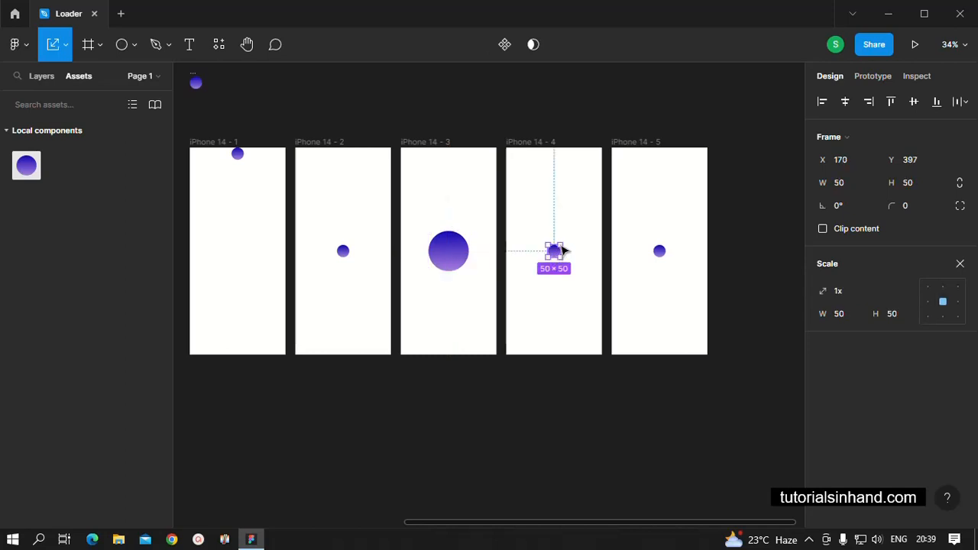
left_click_drag(559, 246, 595, 180)
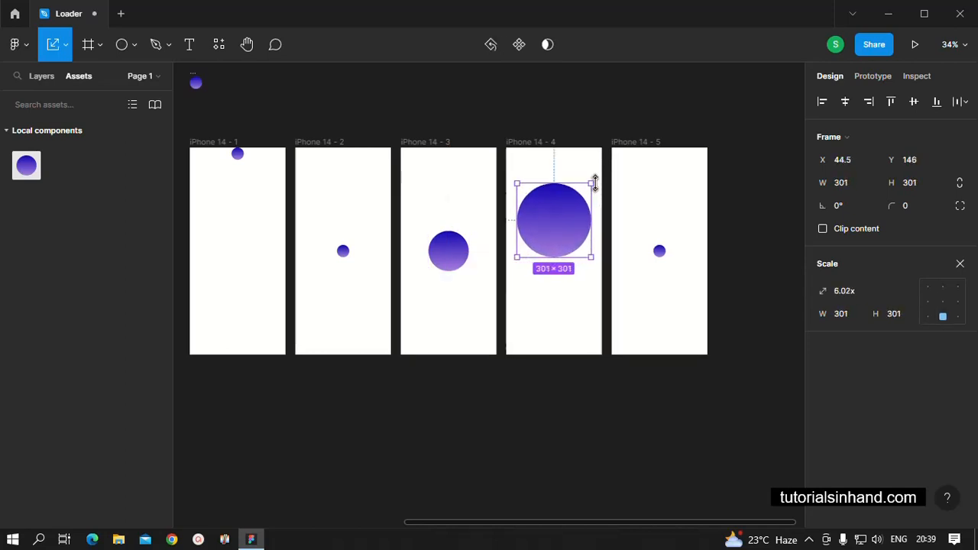
left_click_drag(555, 236, 553, 267)
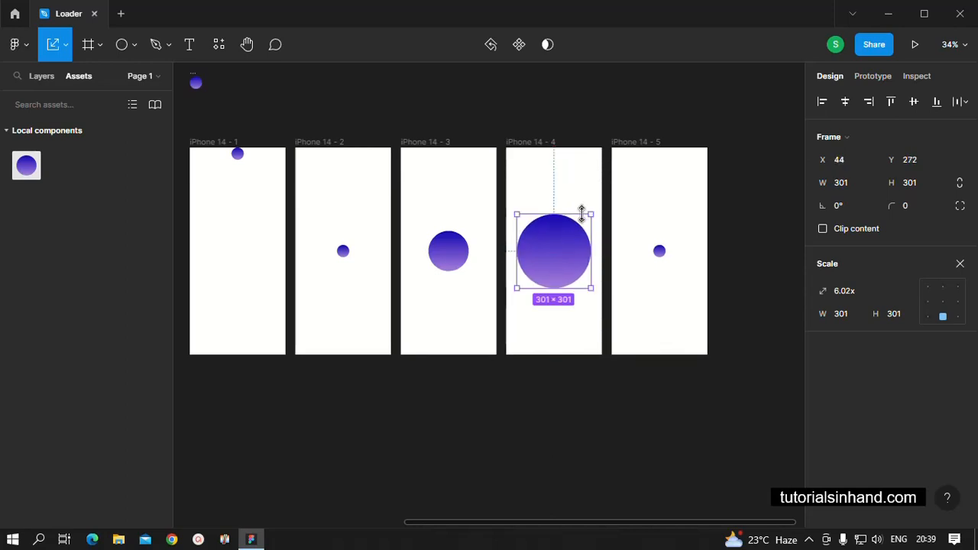
left_click_drag(592, 217, 597, 208)
mouse_move(572, 247)
left_mouse_down()
mouse_move(556, 263)
mouse_move(564, 260)
left_mouse_up()
Scale the iPhone 14 - 5 circle up until its gradient covers the entire frame.
left_click(659, 252)
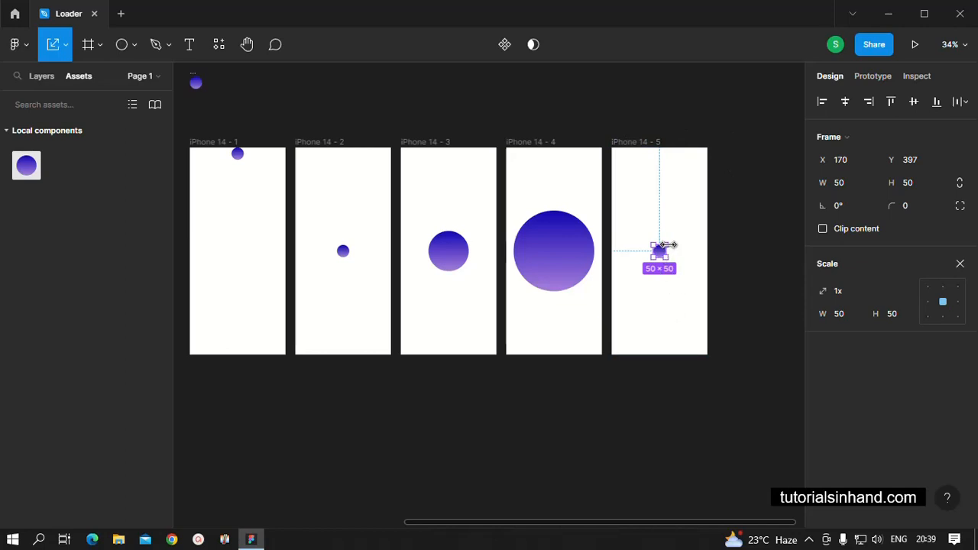
left_click_drag(666, 244, 762, 147)
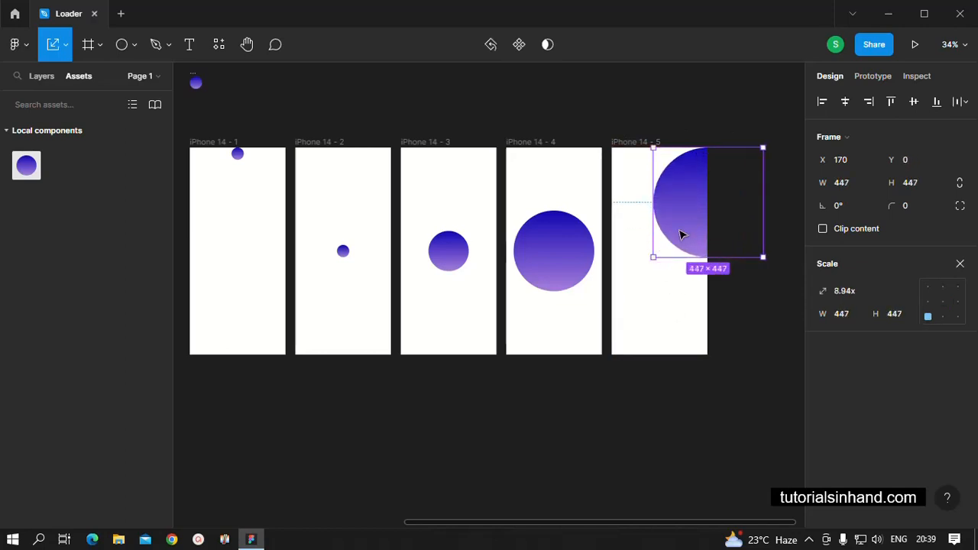
left_click_drag(654, 256, 631, 374)
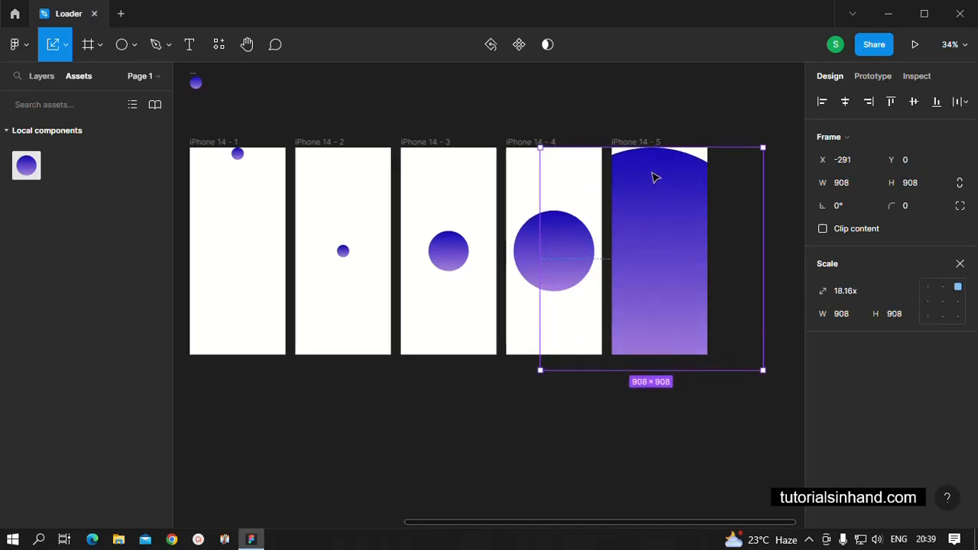
left_click_drag(656, 145, 657, 132)
left_click(667, 114)
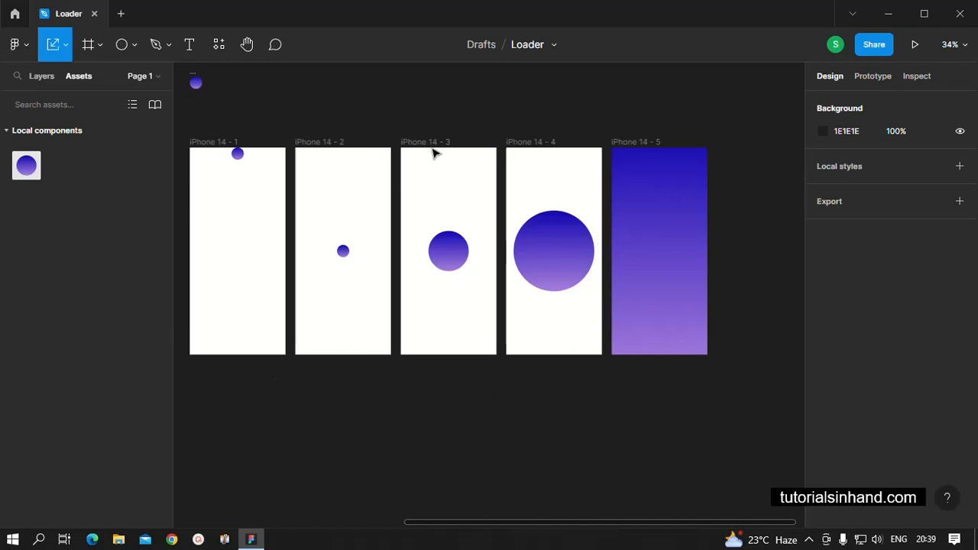
Create a prototype connection from iPhone 14 - 1 to iPhone 14 - 2, triggered After delay at 800 ms.
left_click(32, 77)
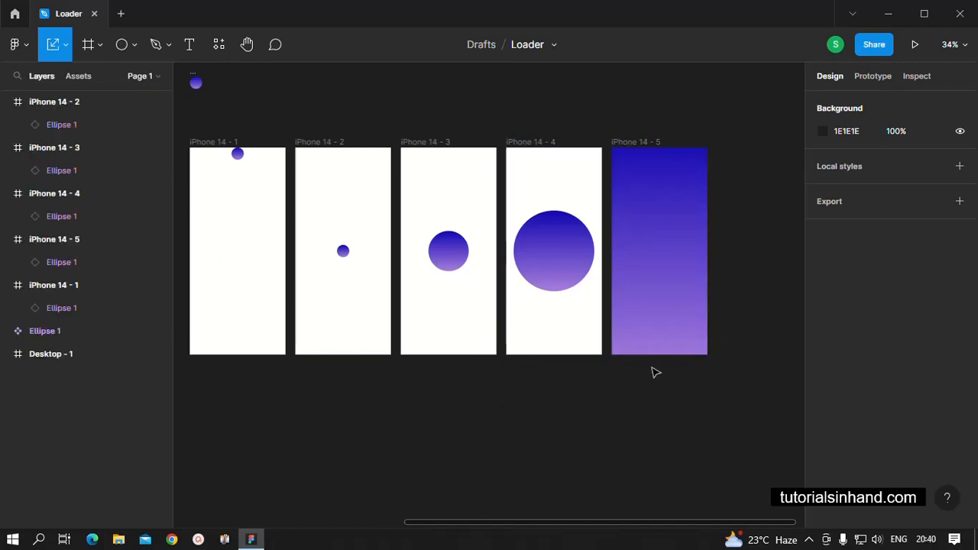
left_click(870, 76)
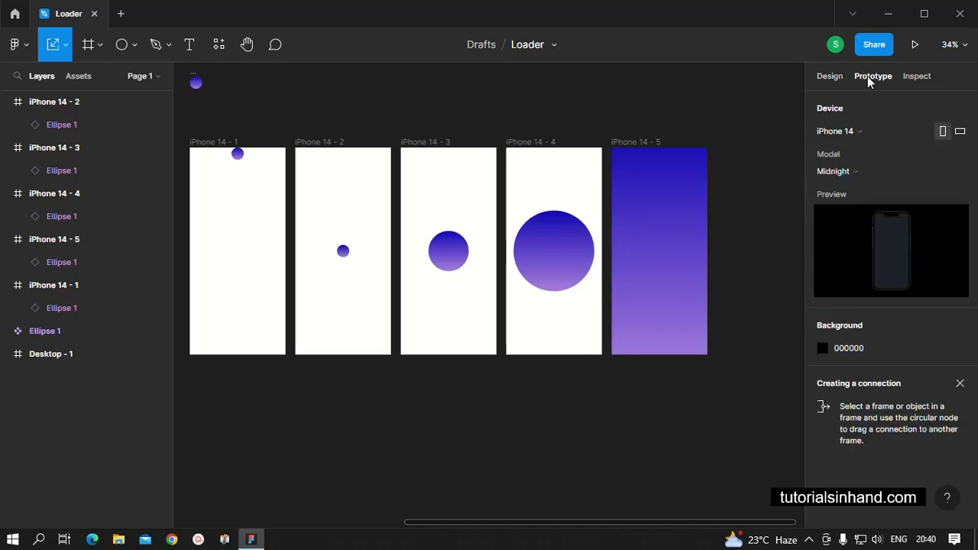
left_click(252, 244)
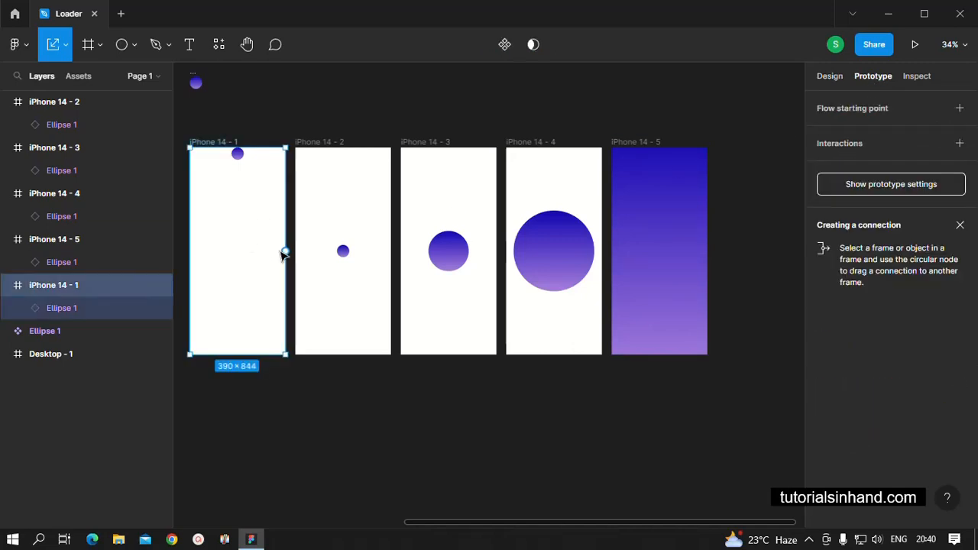
left_click(65, 44)
left_click(44, 79)
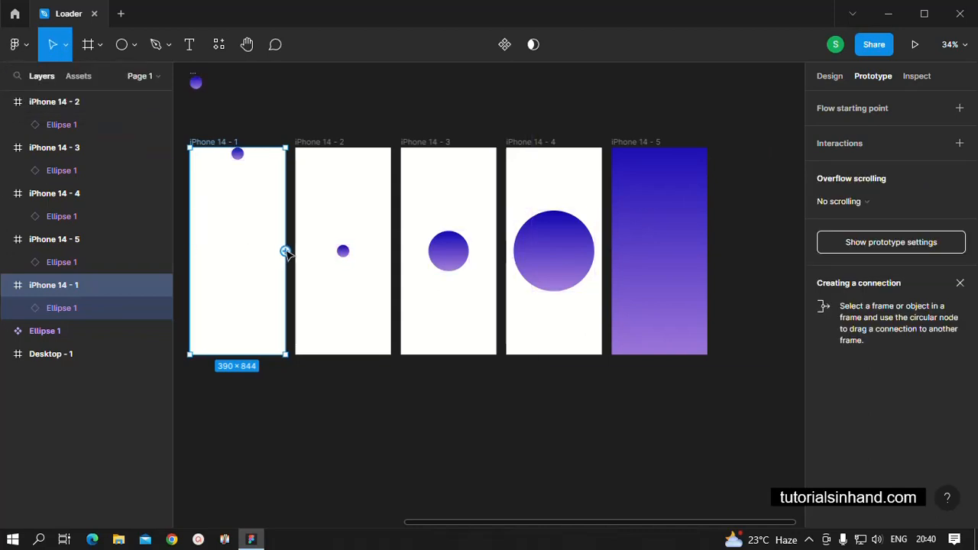
left_click_drag(285, 252, 336, 252)
left_click(679, 222)
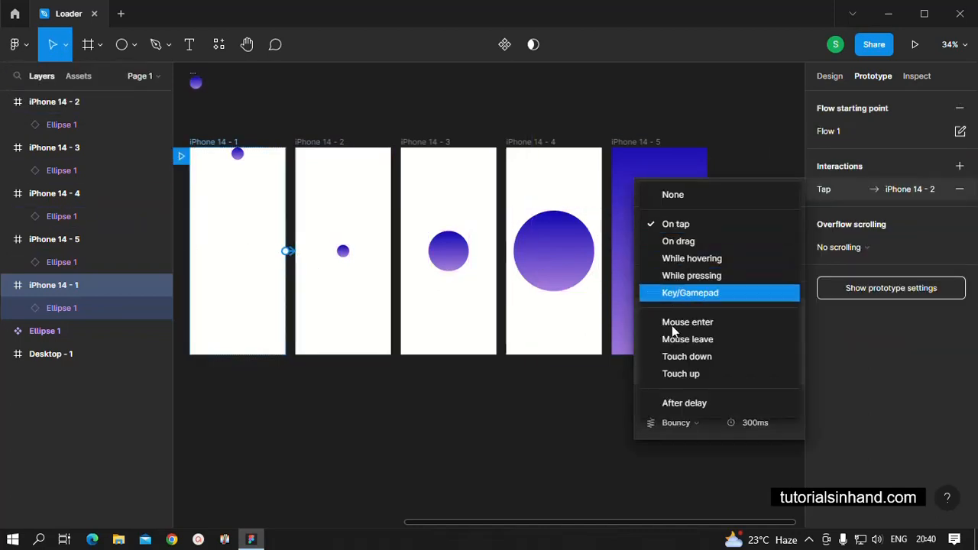
left_click(669, 403)
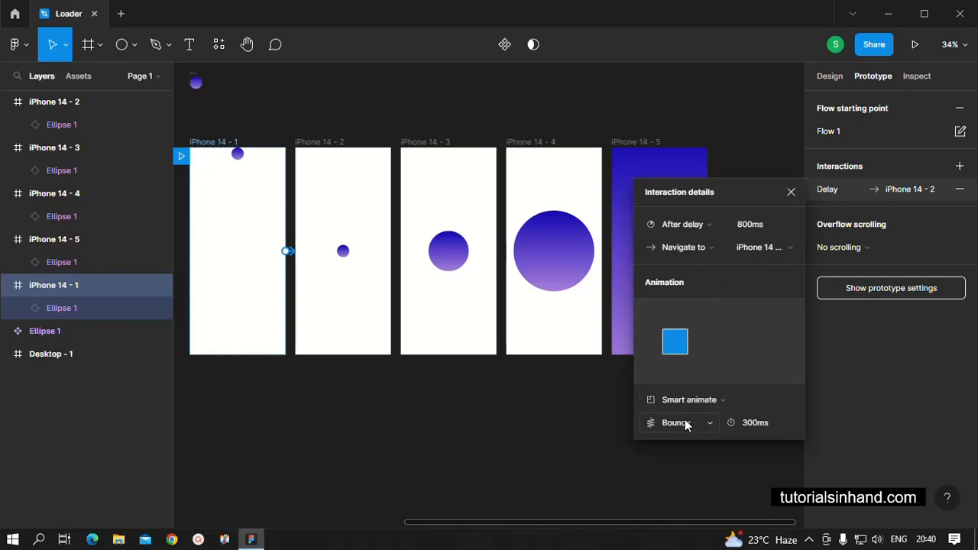
left_click(530, 448)
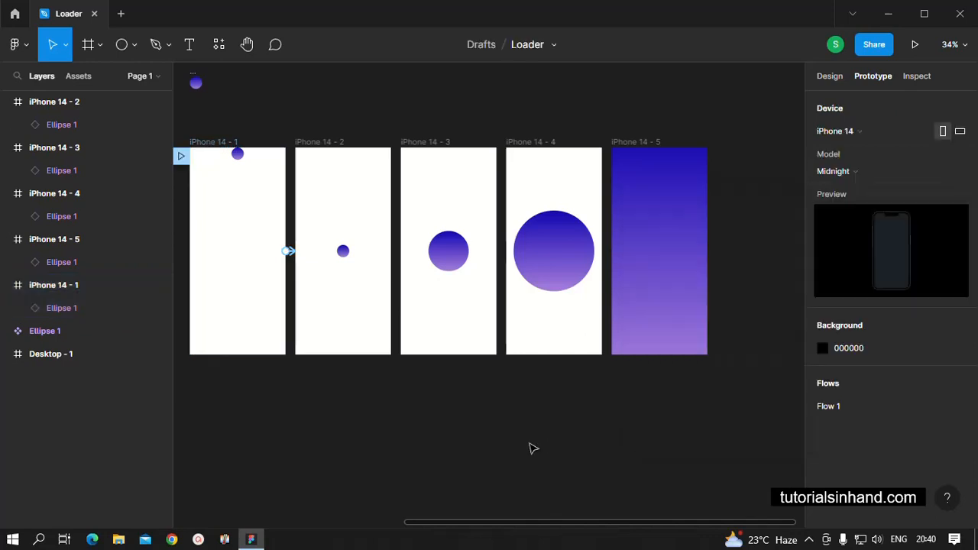
Connect iPhone 14 - 2 to iPhone 14 - 3 with an After delay trigger of 500 ms.
left_click(386, 278)
left_click_drag(391, 250, 409, 258)
left_click(723, 208)
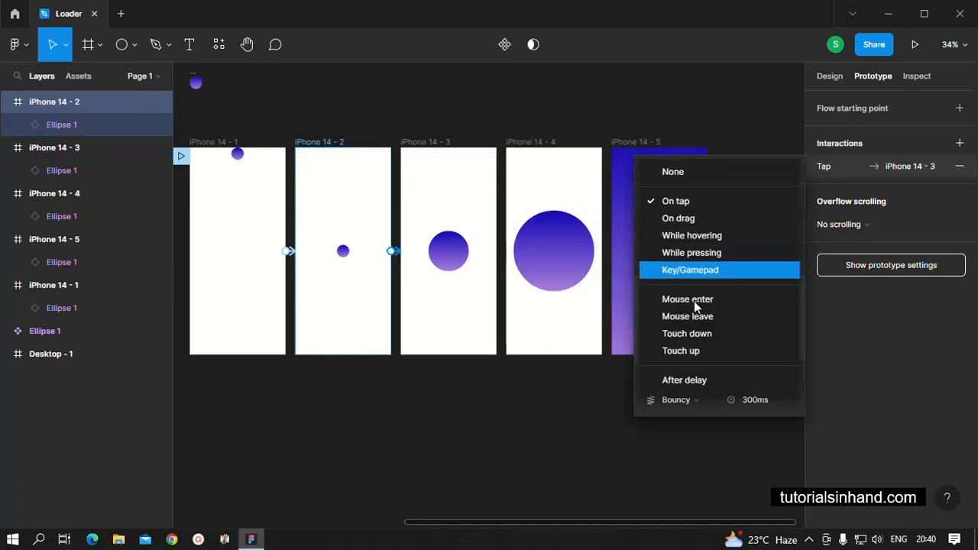
left_click(695, 381)
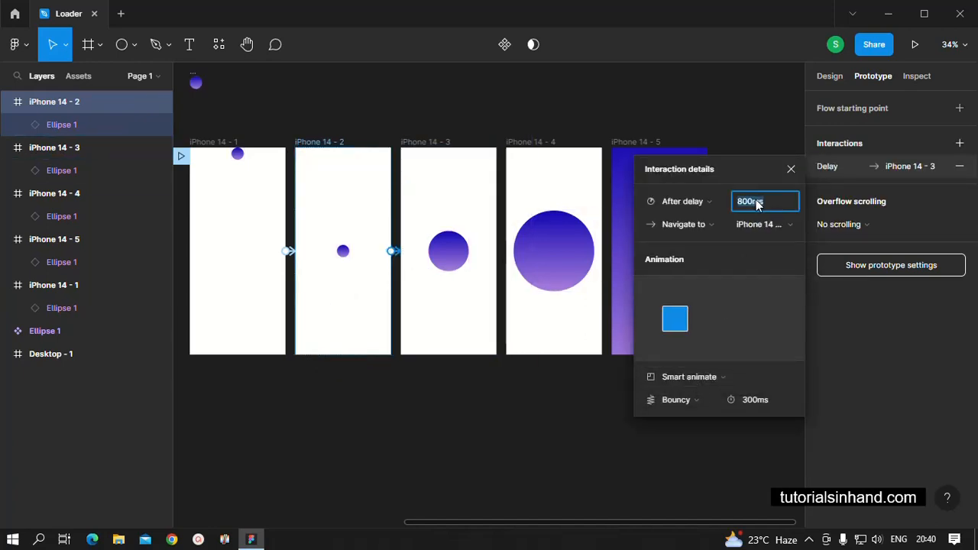
type("500")
key("Return")
left_click(507, 411)
Connect iPhone 14 - 3 to iPhone 14 - 4 with an After delay trigger of 500 ms.
left_click(461, 312)
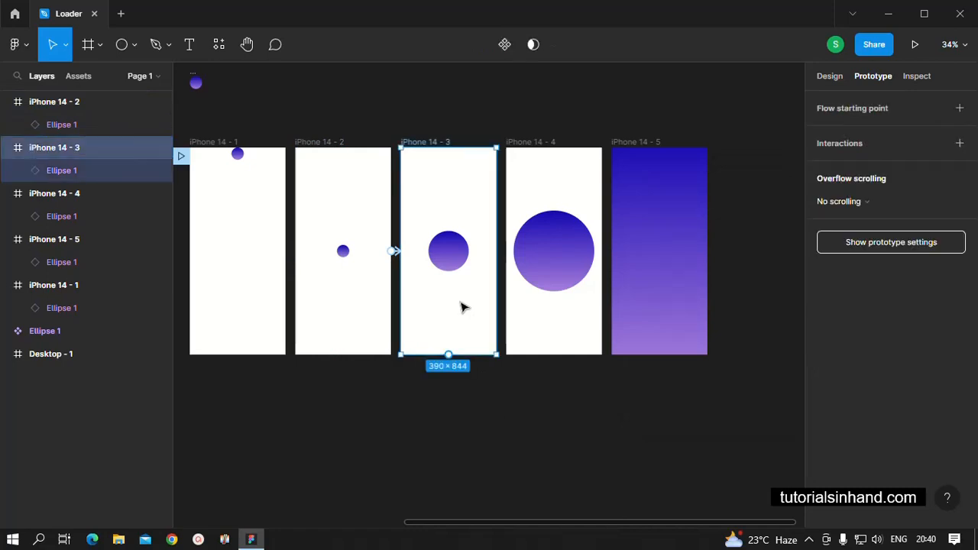
left_click_drag(497, 252, 555, 257)
left_click(669, 203)
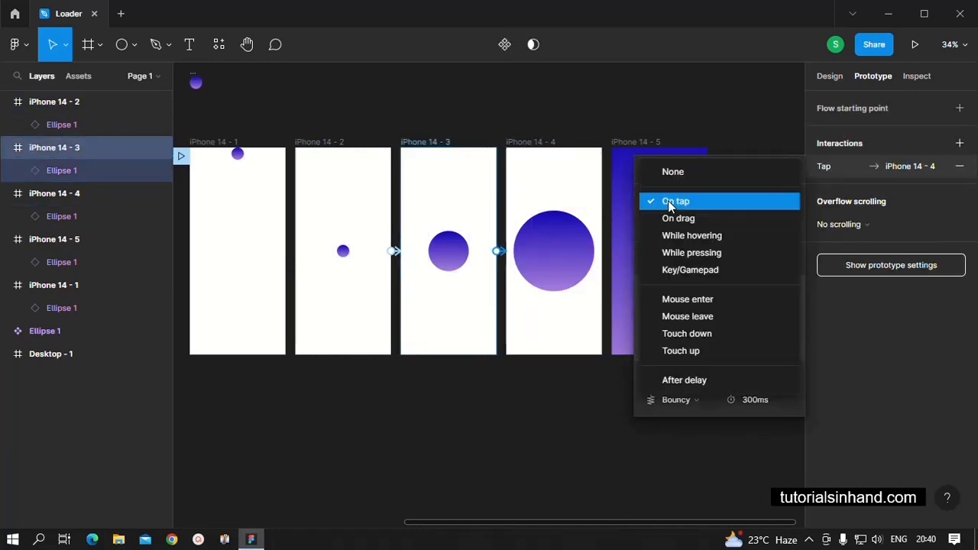
left_click(711, 380)
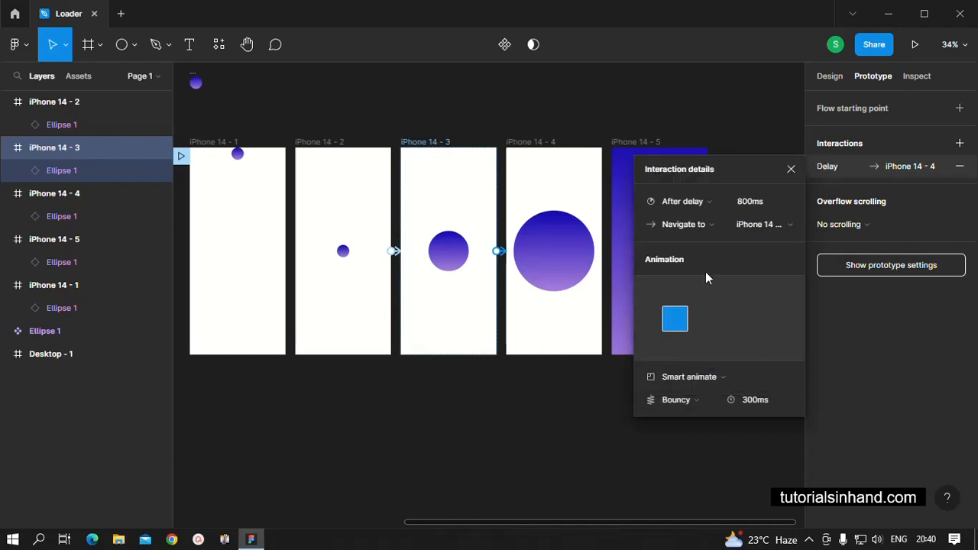
left_click(752, 201)
type("800")
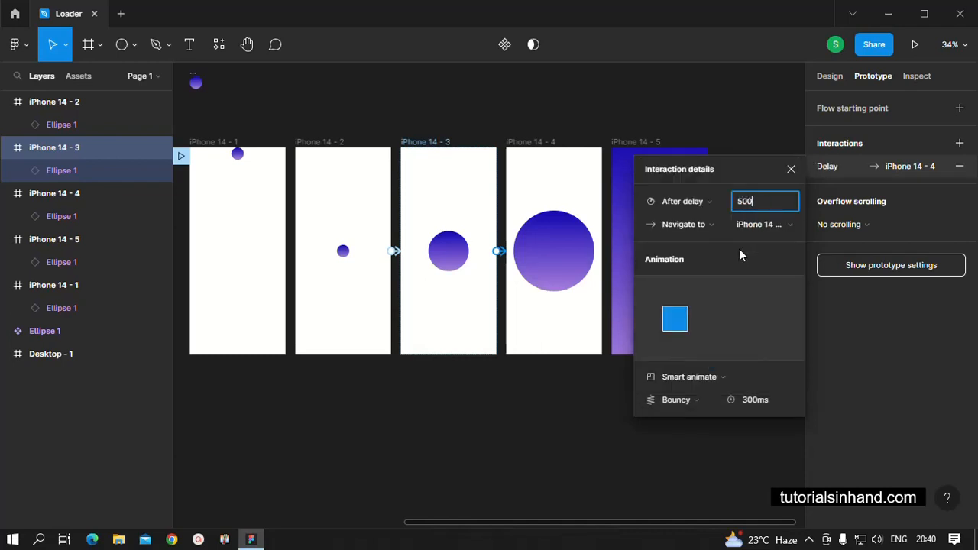
left_click(533, 451)
Connect iPhone 14 - 4 to iPhone 14 - 5 with an After delay trigger of 500 ms.
left_click(563, 328)
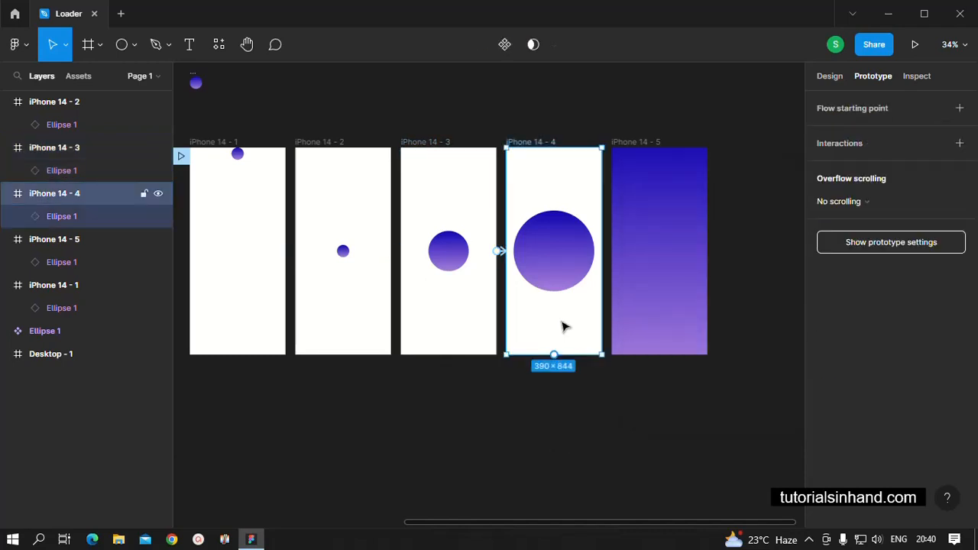
left_click_drag(603, 252, 641, 255)
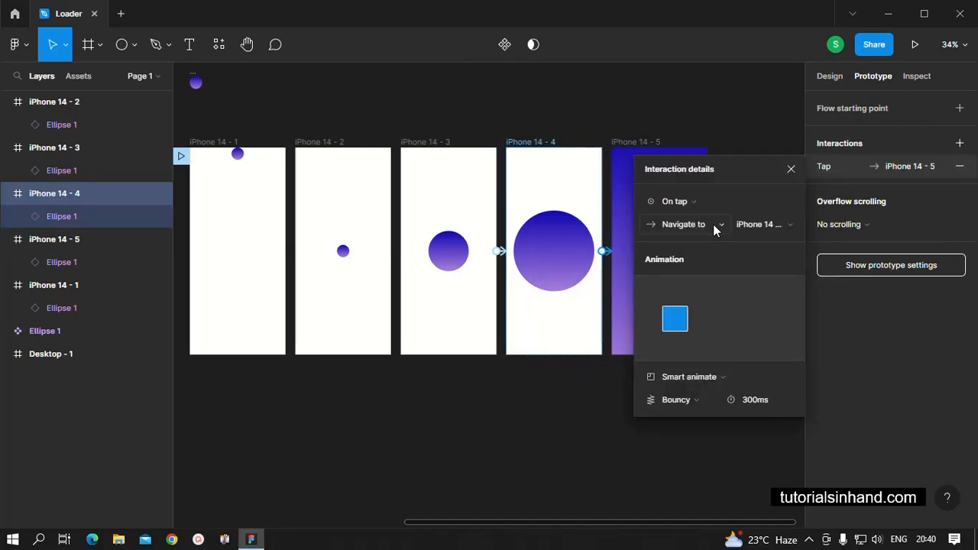
left_click(687, 202)
left_click(697, 380)
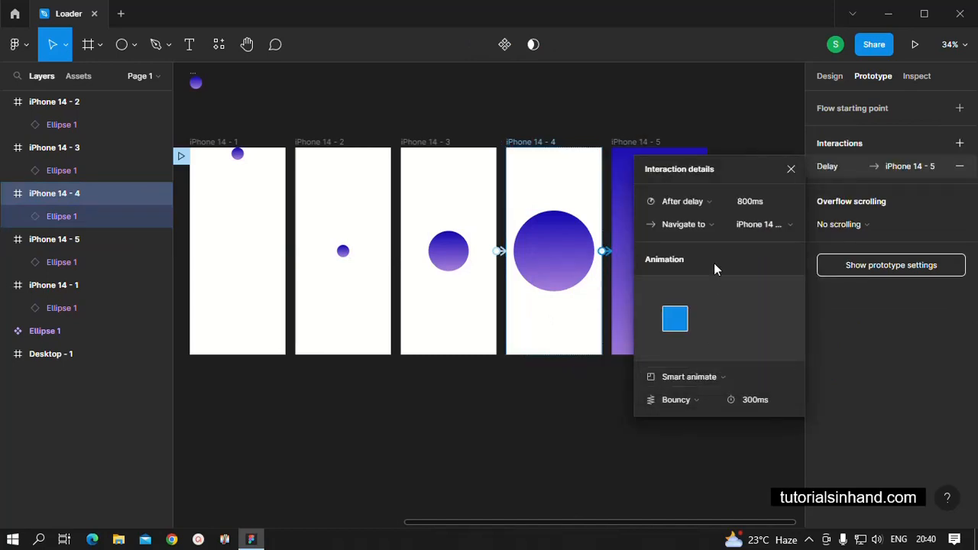
left_click(747, 201)
type("500")
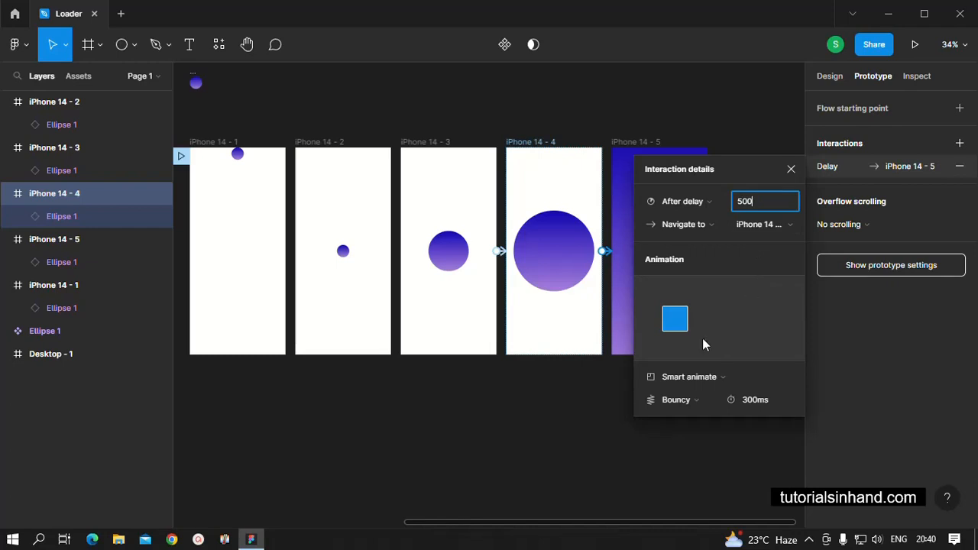
left_click(533, 447)
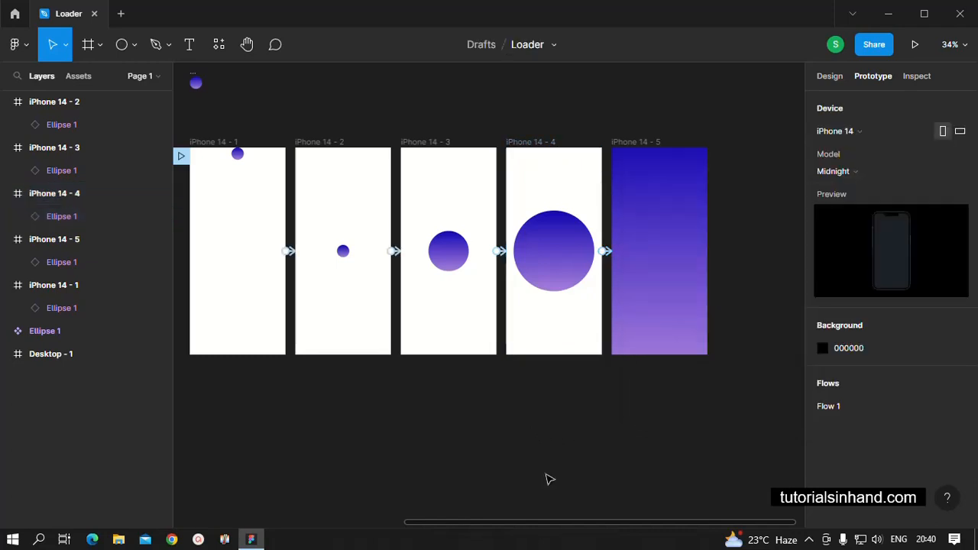
Play the Flow 1 prototype from iPhone 14 - 1 and restart it to review the loader animation.
mouse_move(556, 525)
left_mouse_down()
mouse_move(520, 521)
mouse_move(552, 517)
left_mouse_up()
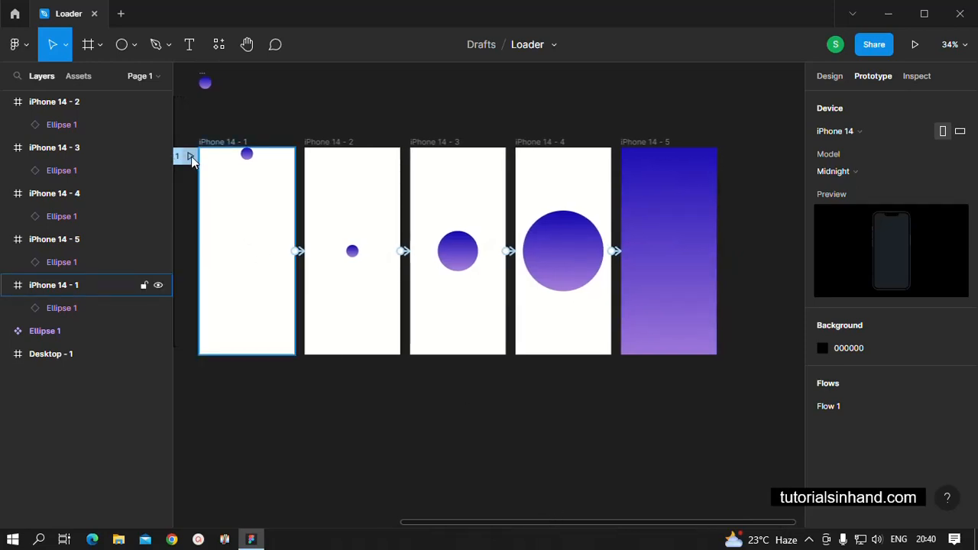
left_click(190, 156)
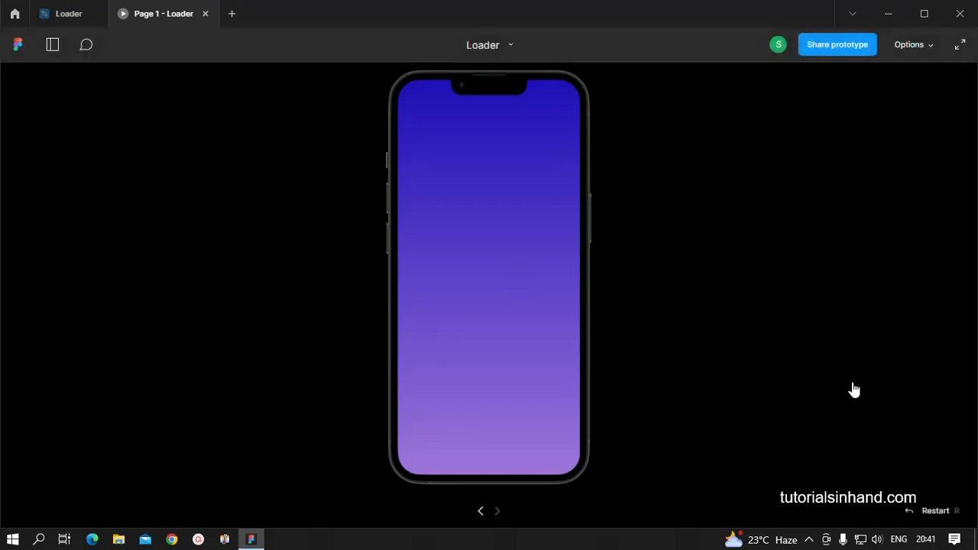
left_click(932, 513)
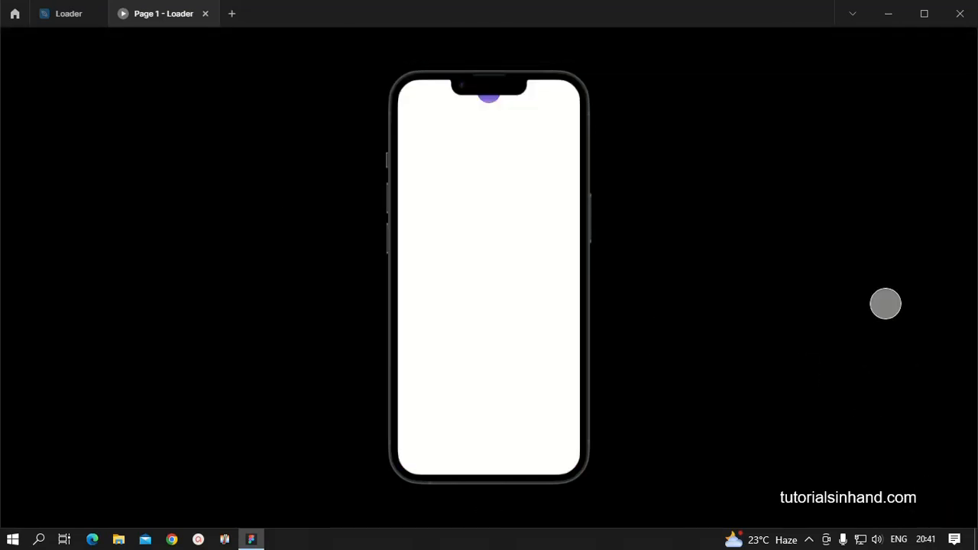